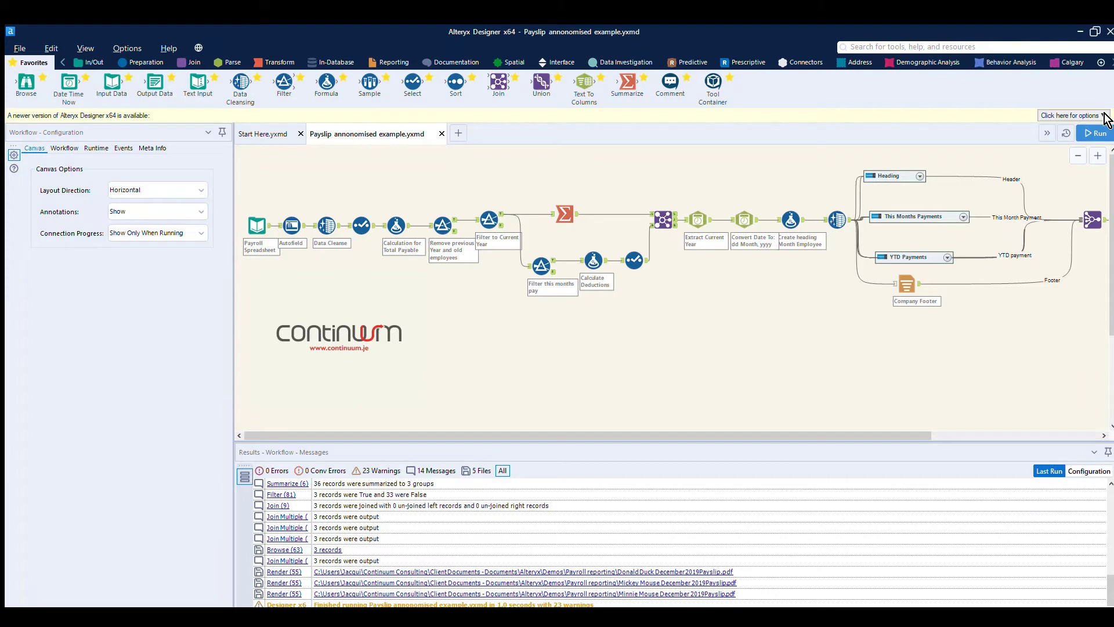
Step: Rerun the payroll workflow, preview the Payroll Spreadsheet's 118 records, then return to the run messages
left_click(1095, 133)
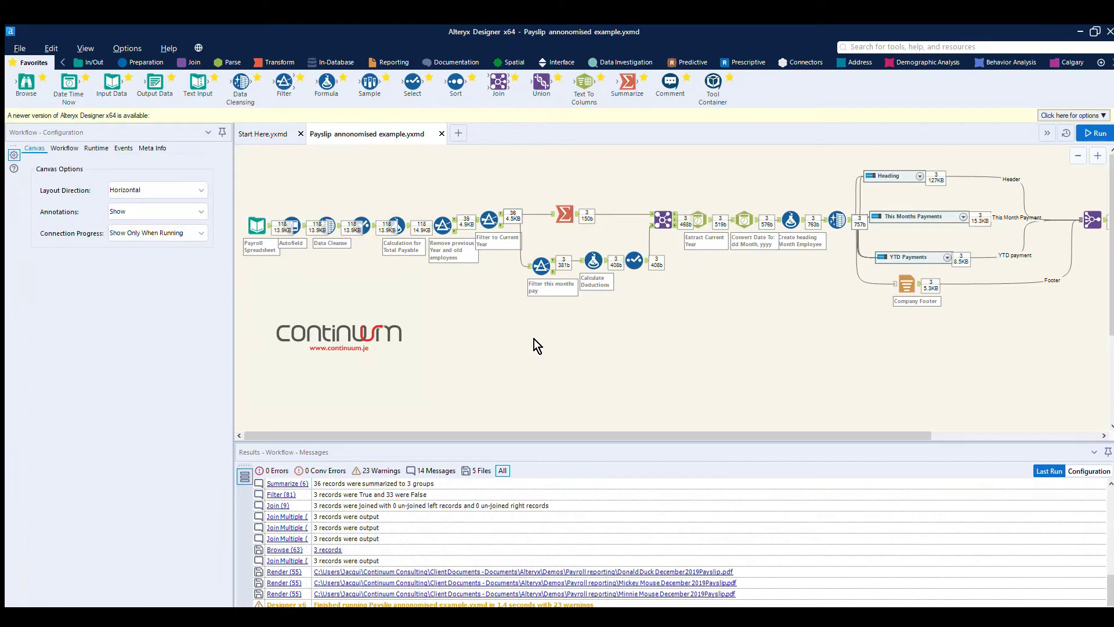
left_click(257, 226)
left_click(244, 491)
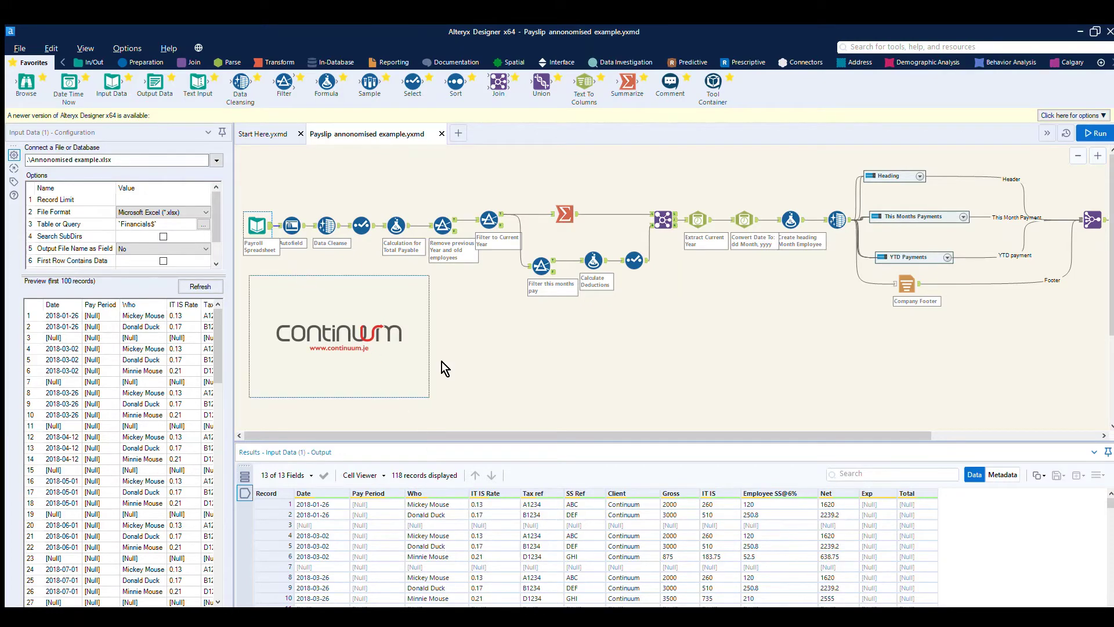
left_click(725, 356)
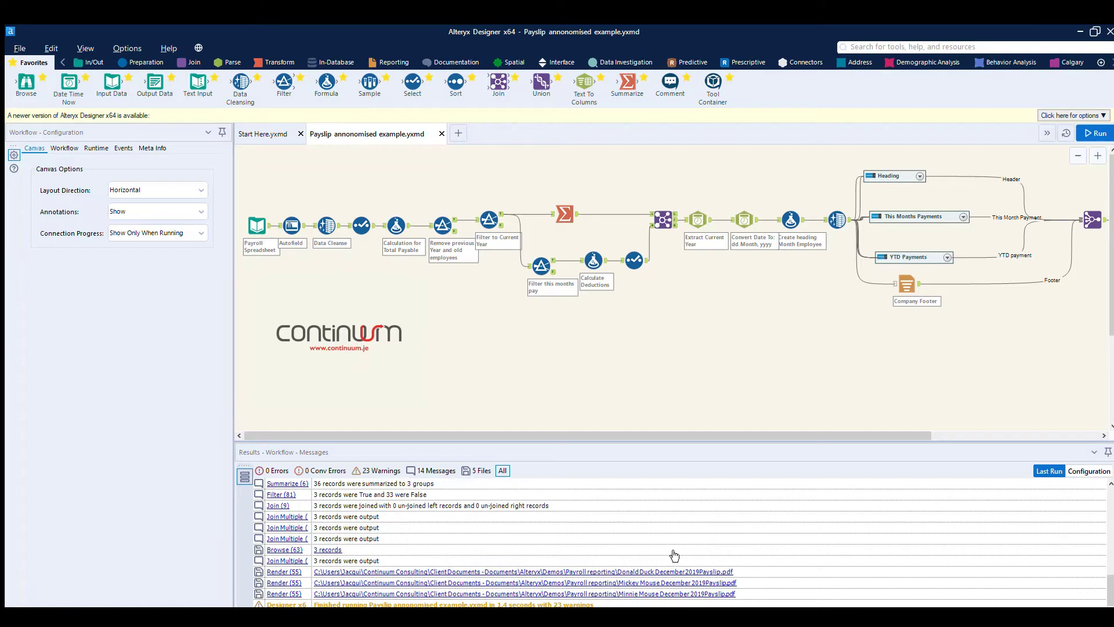
left_click(588, 571)
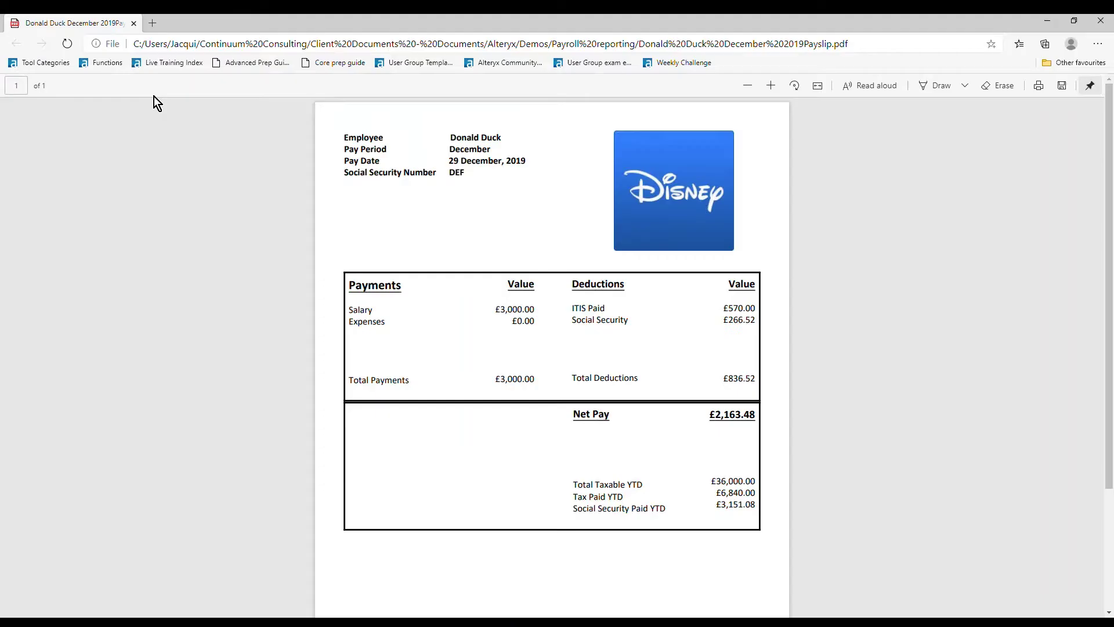
key("alt+Tab")
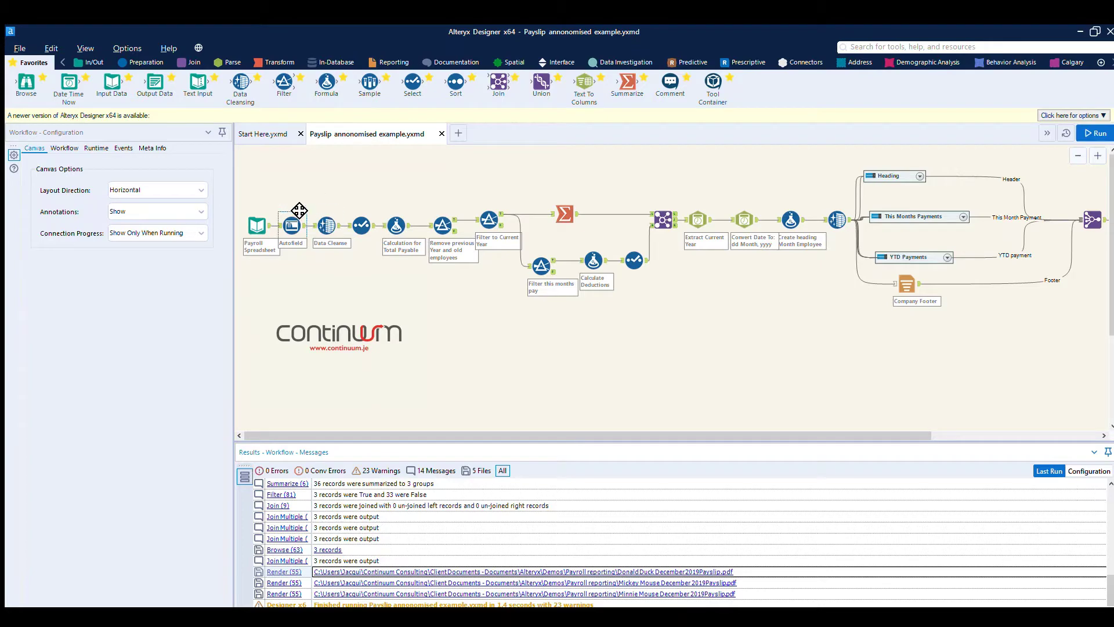
Step: Inspect the Select, Calculation for Total Payable and Remove previous Year Filter tools in turn
left_click(368, 218)
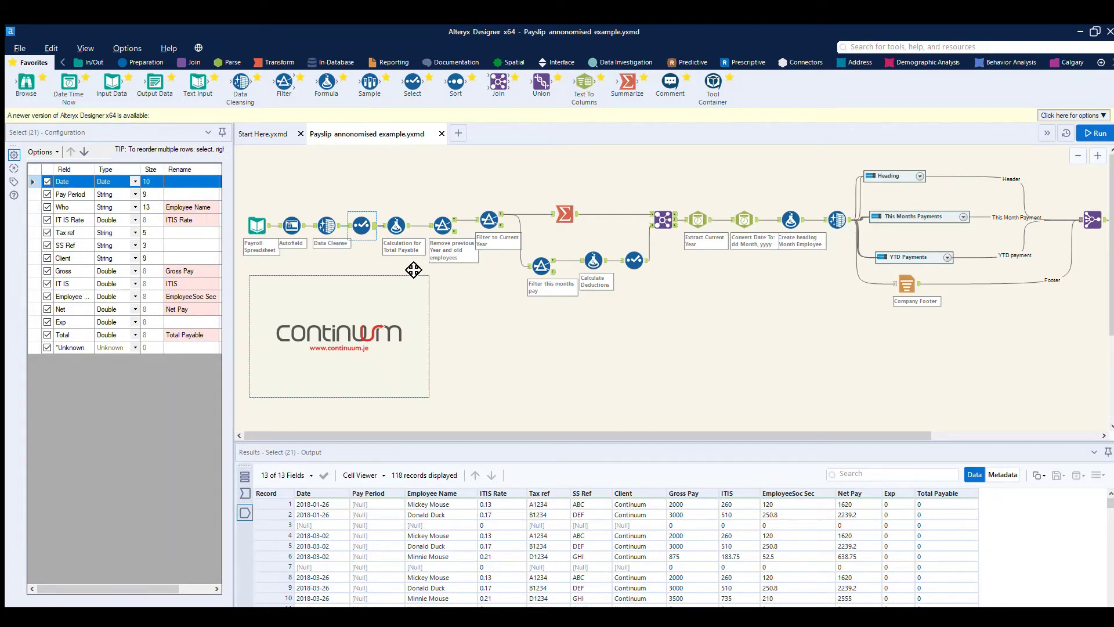
left_click(403, 218)
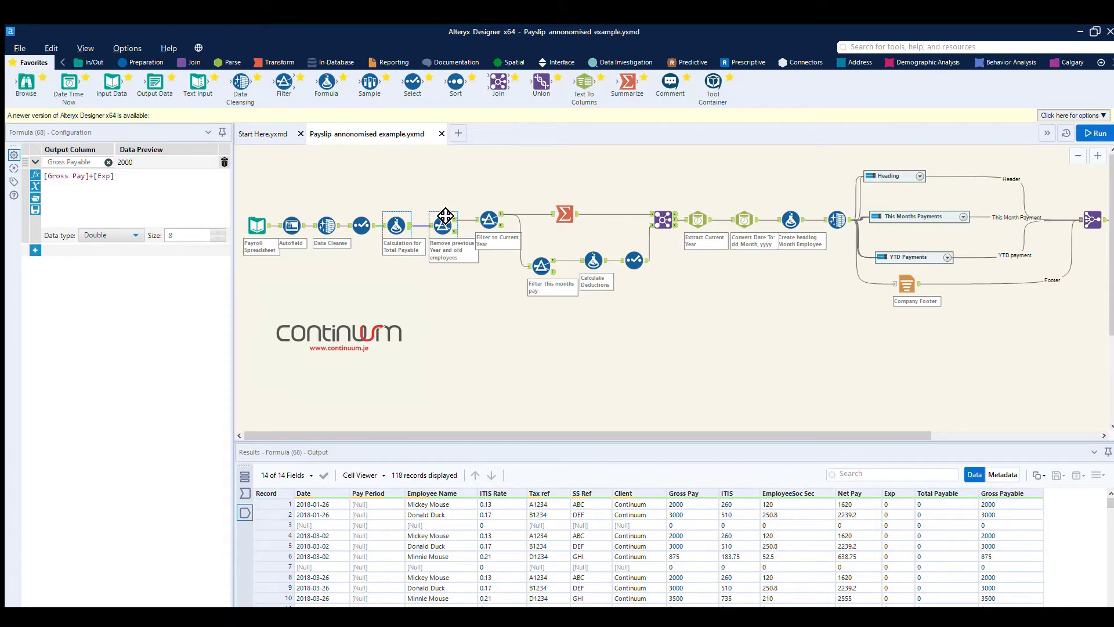
left_click(445, 216)
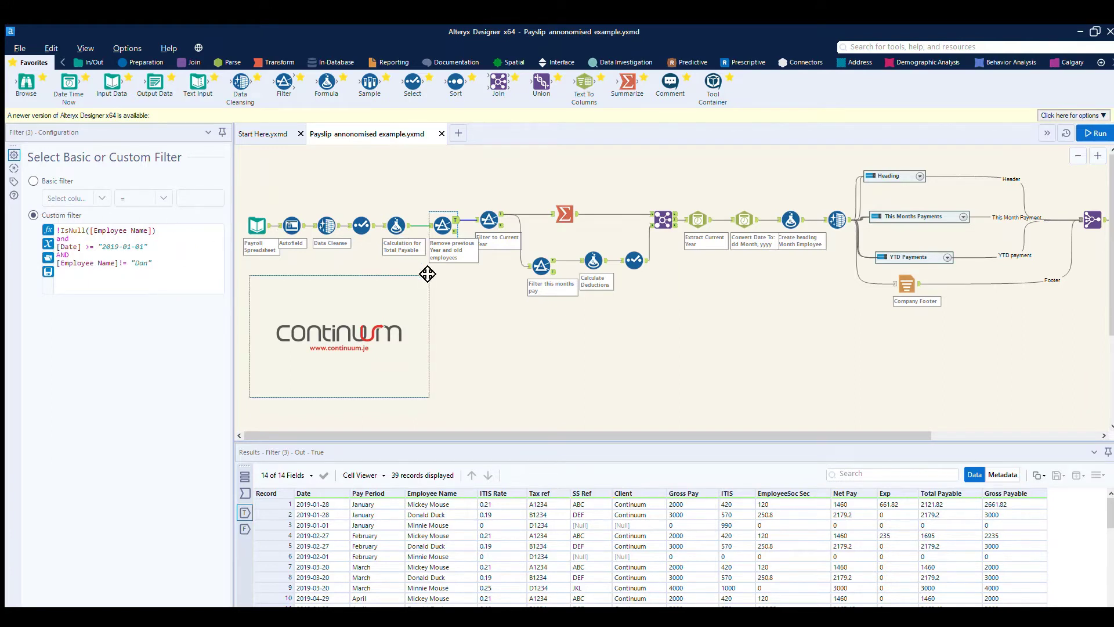
Step: Inspect Filter to Current Year, viewing both its failing F and passing T records
left_click(490, 216)
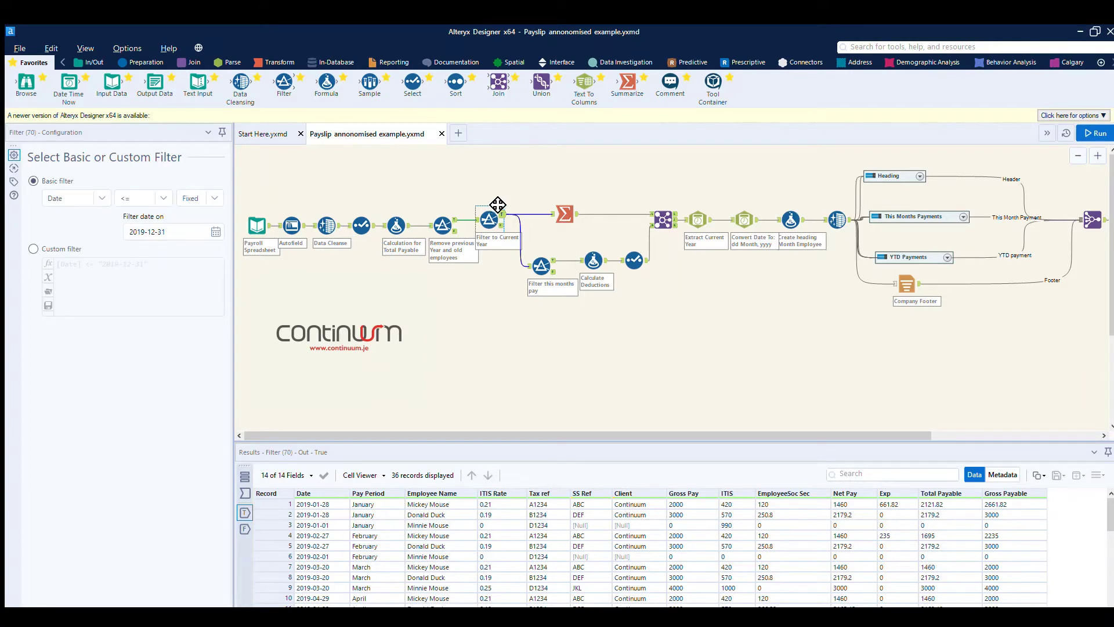
left_click(240, 511)
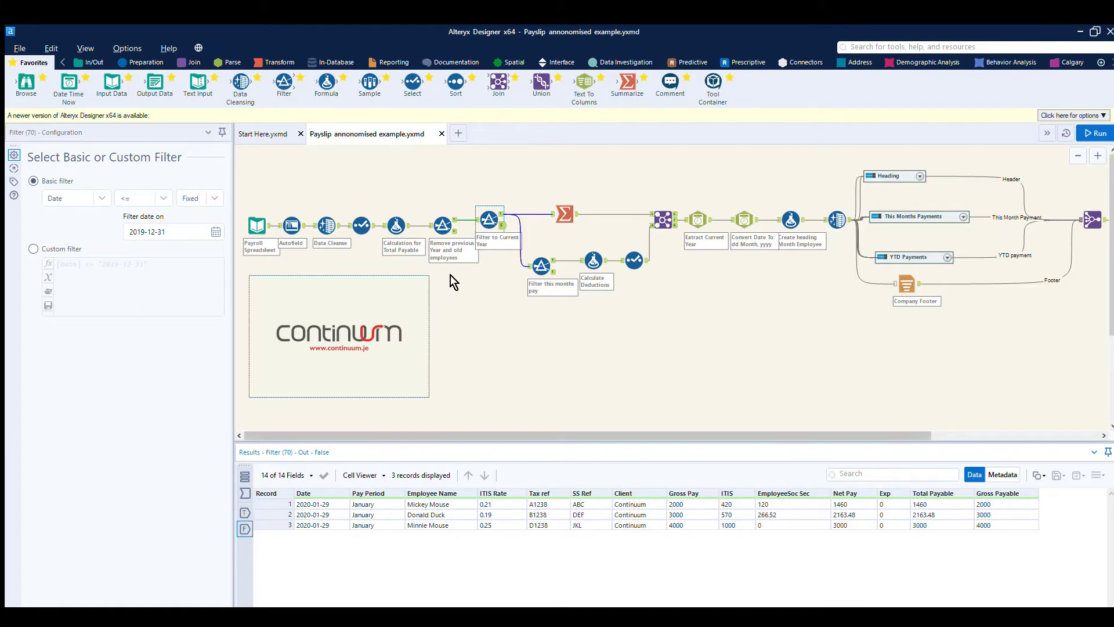
left_click(243, 498)
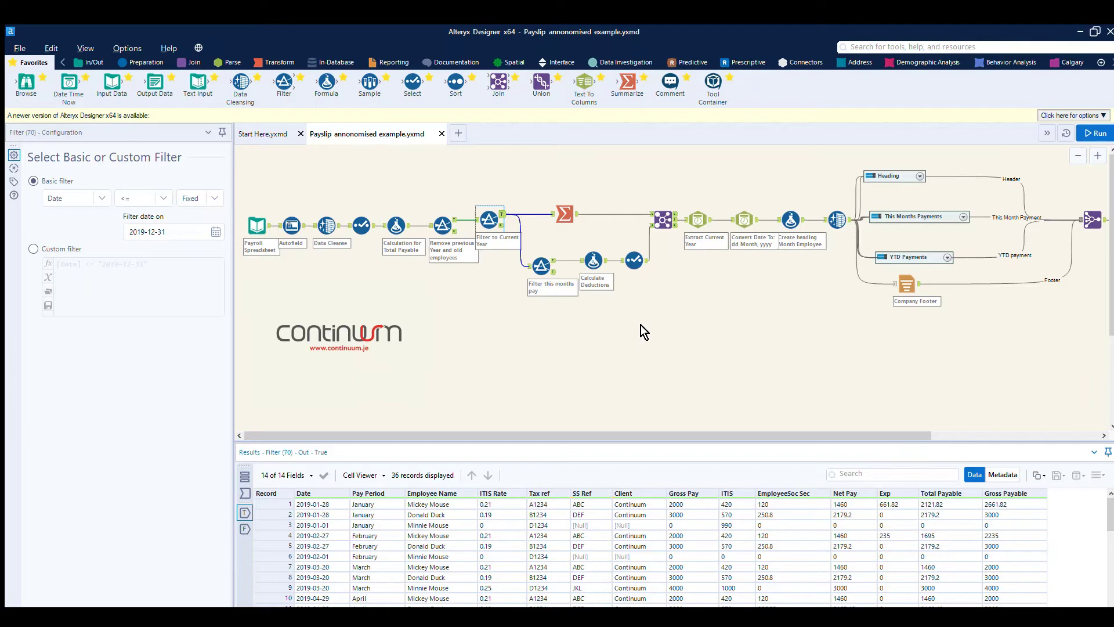
Step: Display the Summarize step summing Gross Pay, ITIS, EmployeeSoc Sec and Exp per employee
left_click(563, 216, "ctrl")
left_click(566, 212, "ctrl")
left_click(567, 208)
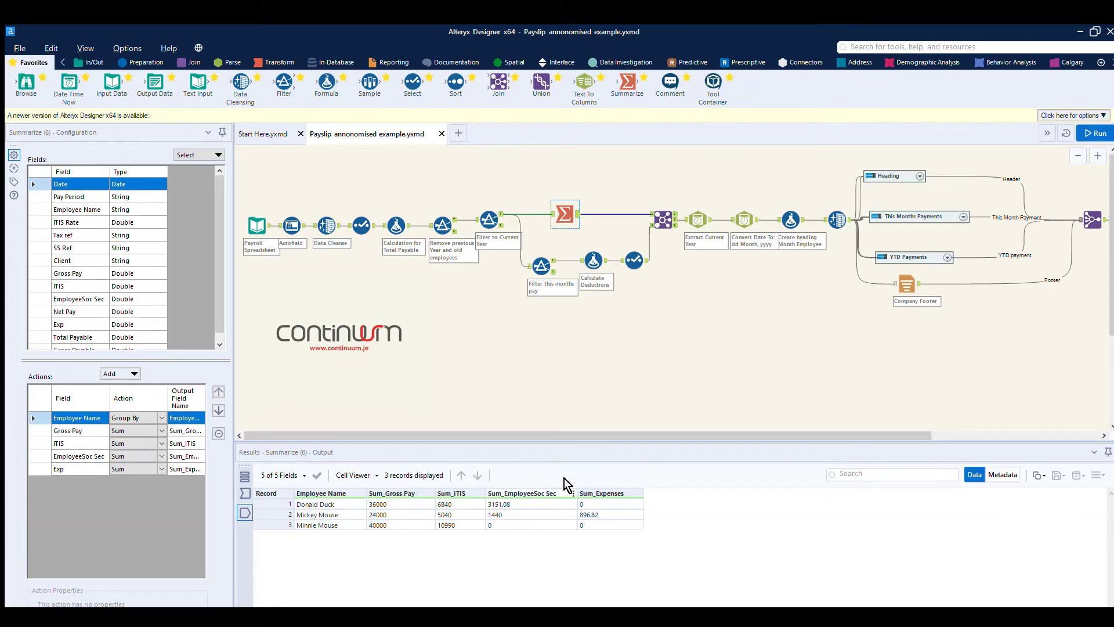
Step: Inspect Filter this months pay and Calculate Deductions, then the Join producing 3 records of 17 fields
left_click(544, 258)
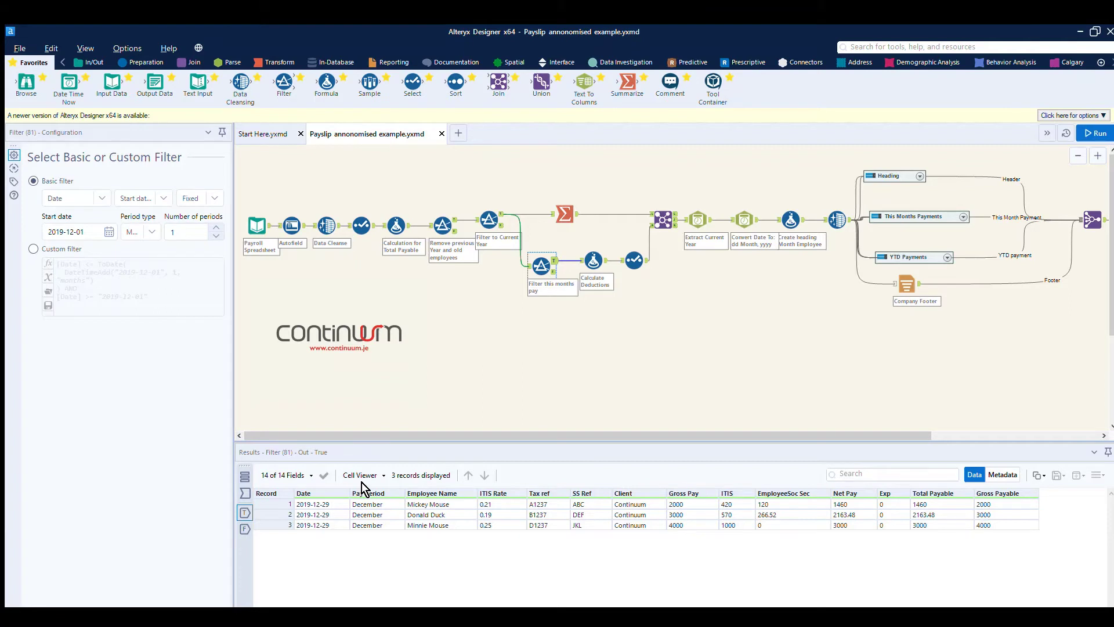
left_click(596, 252)
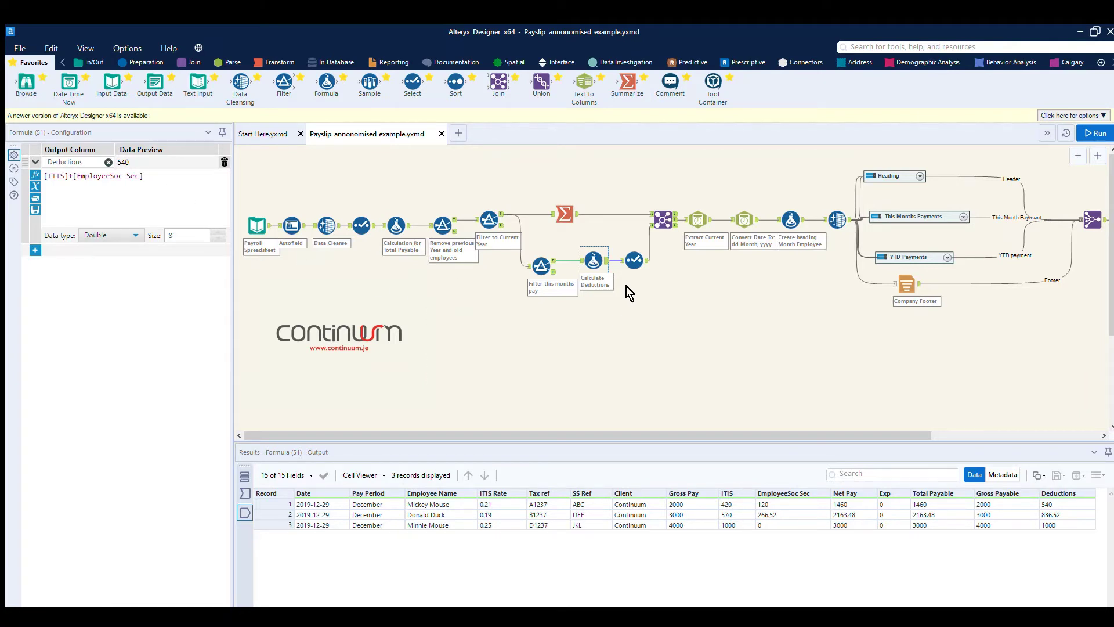
left_click(670, 212)
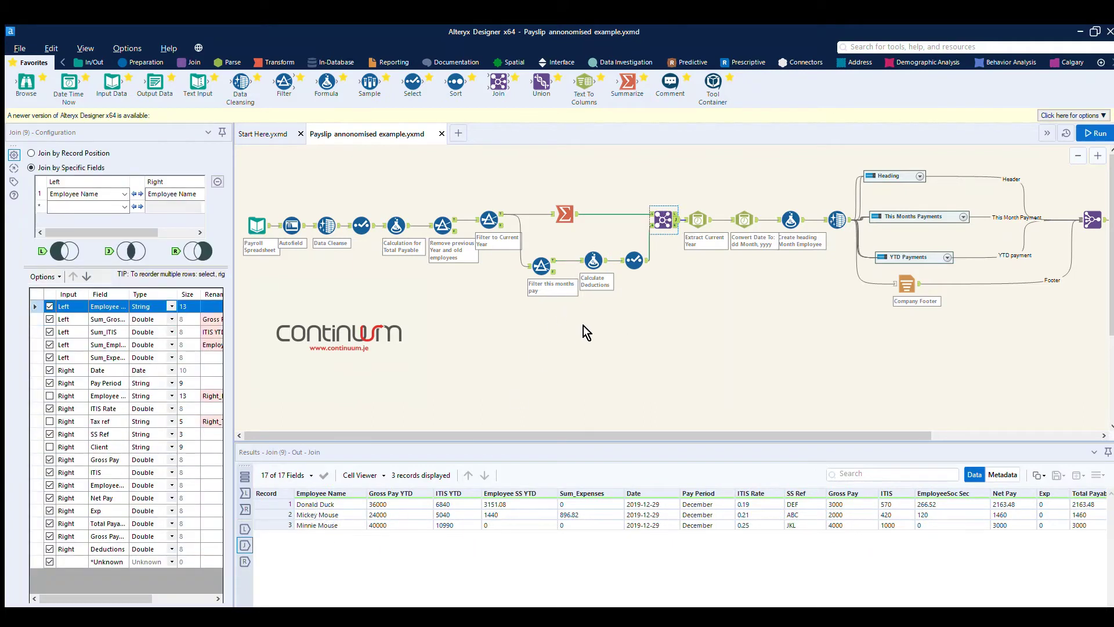
Step: Scroll the Join results, then inspect Extract Current Year deriving Year 2019 from Date via yyyy
scroll(522, 601, "right", 2)
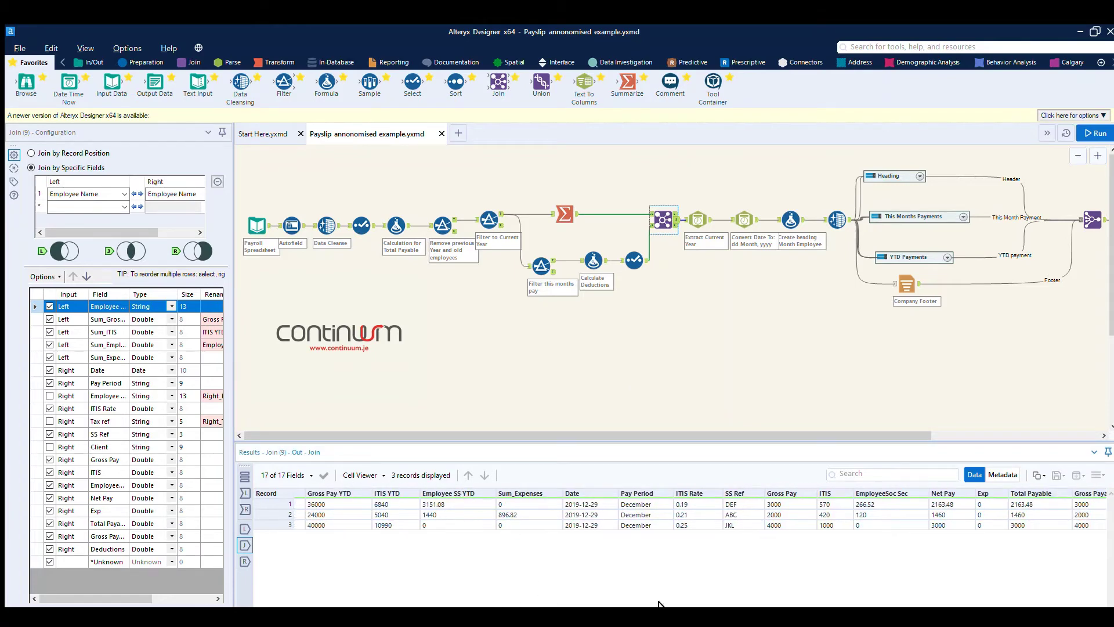
scroll(661, 602, "right", 2)
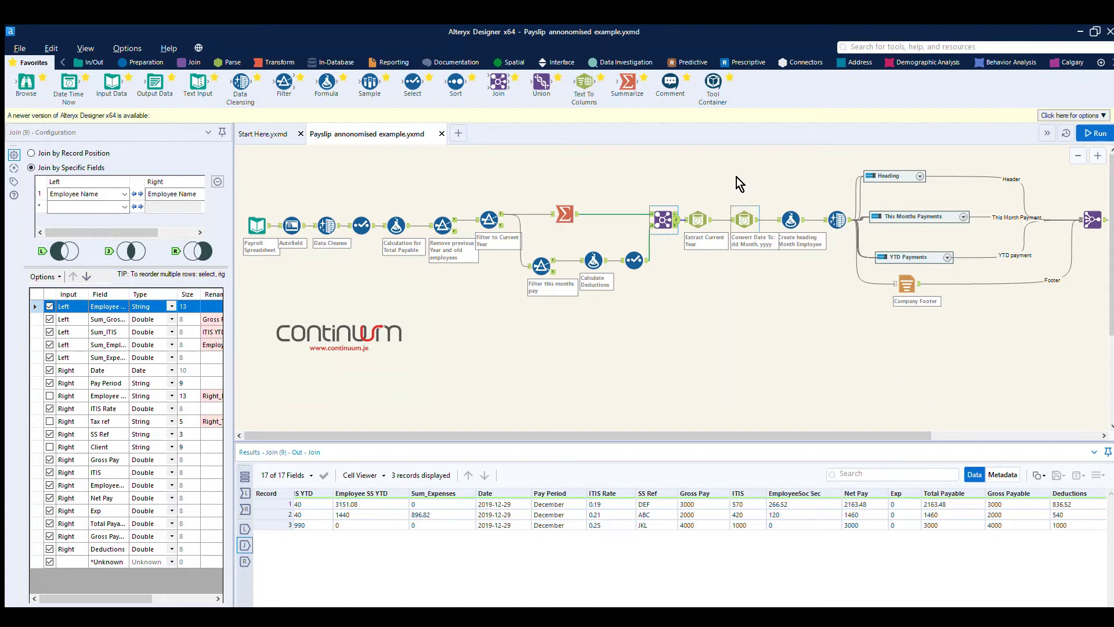
left_click(702, 217)
scroll(1058, 603, "right", 1)
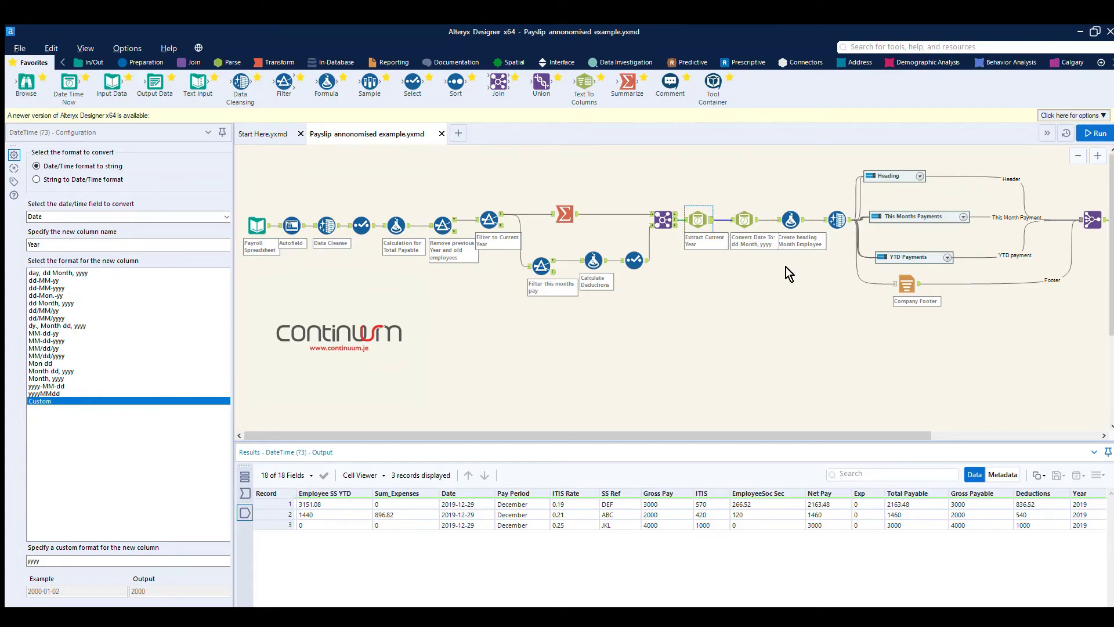
Step: Inspect Create heading Month Employee, then Data Cleansing outputting 3 records of 20 fields
left_click(795, 207)
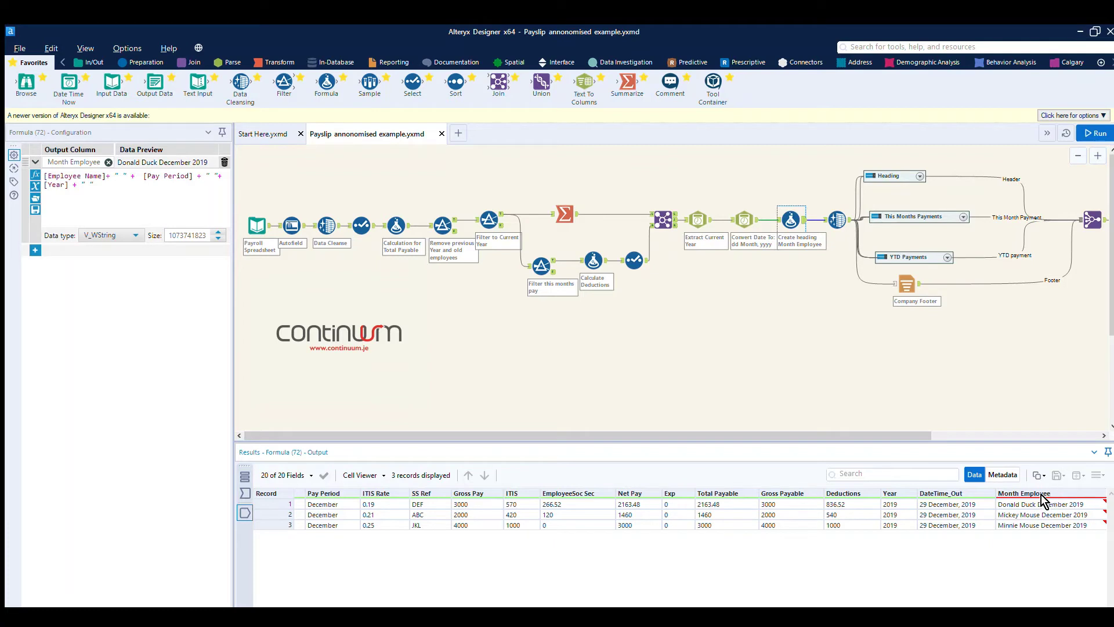
left_click(841, 207)
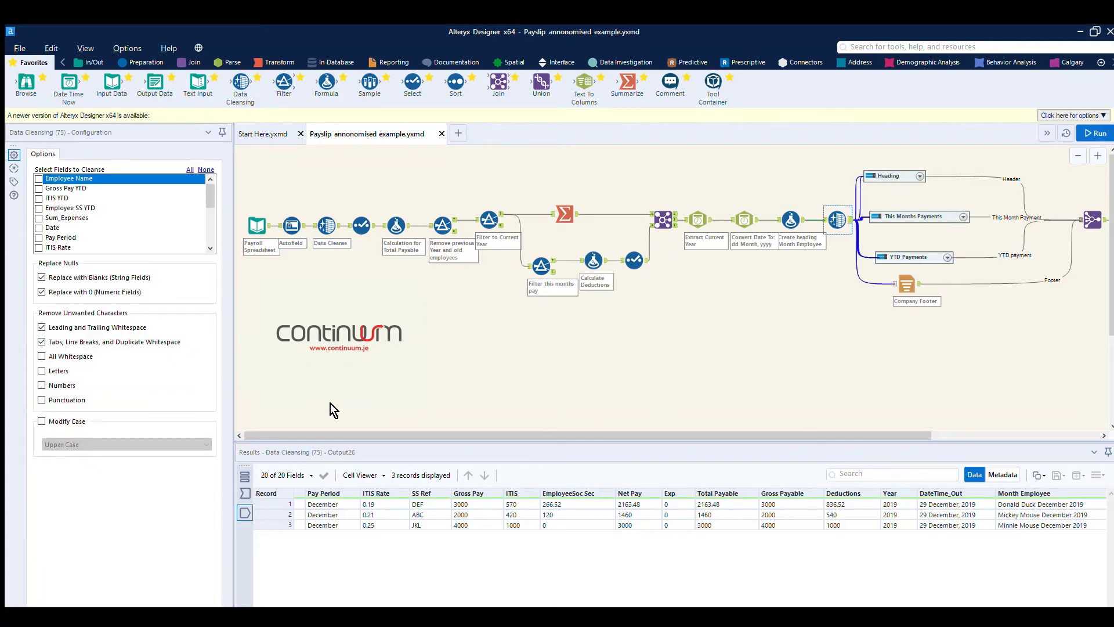
scroll(851, 413, "right", 5)
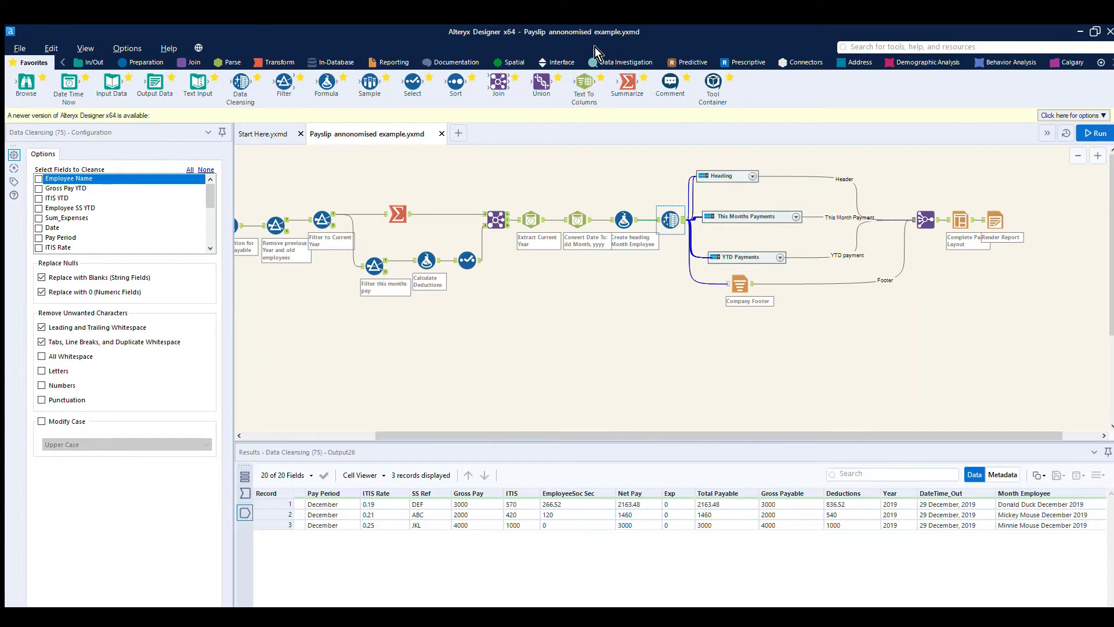
left_click(752, 176)
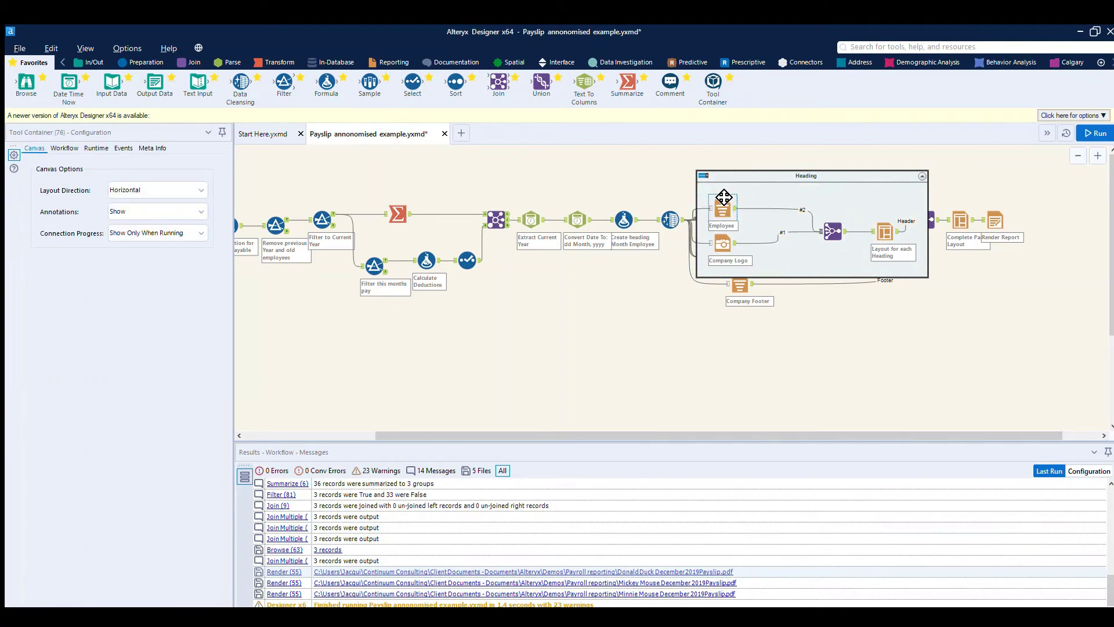
left_click(724, 198)
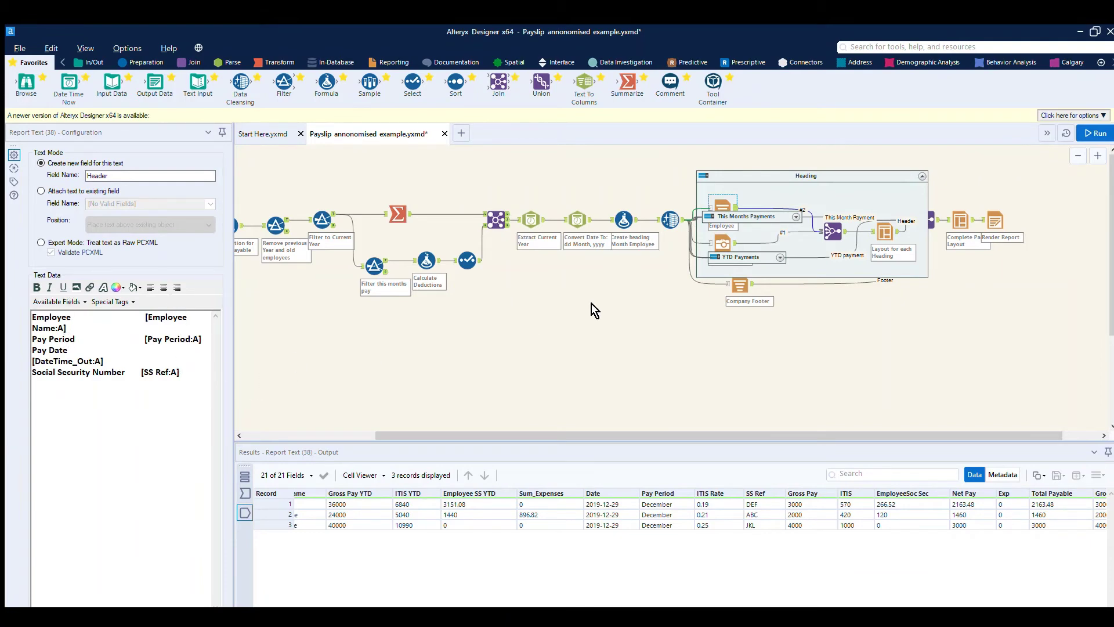
left_click(754, 179)
key("ctrl+z")
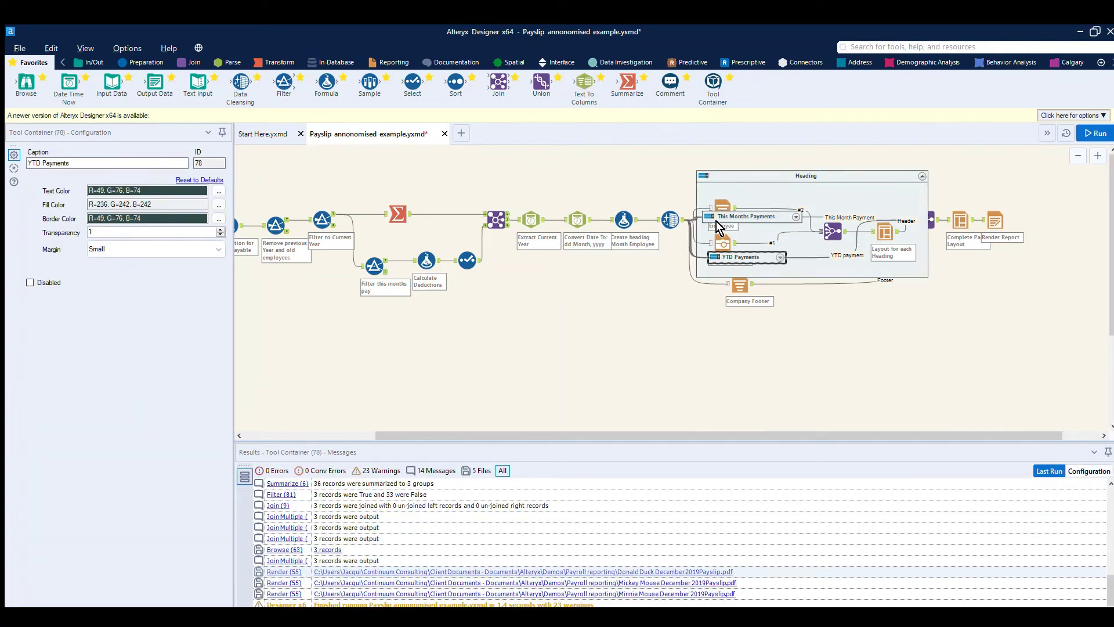
left_click(722, 241)
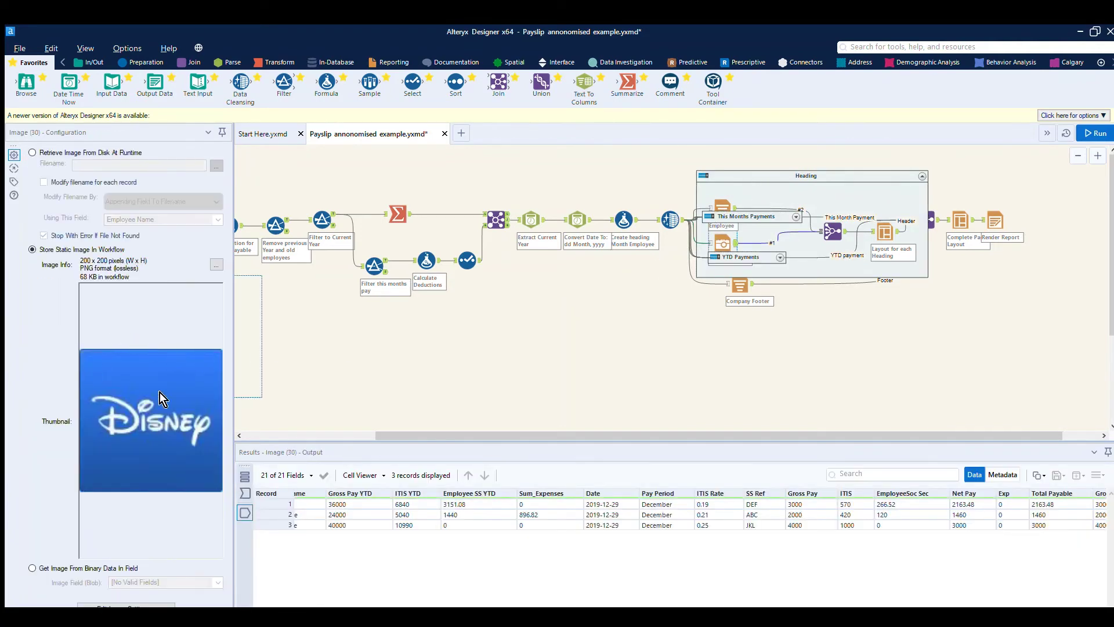
left_click(788, 167)
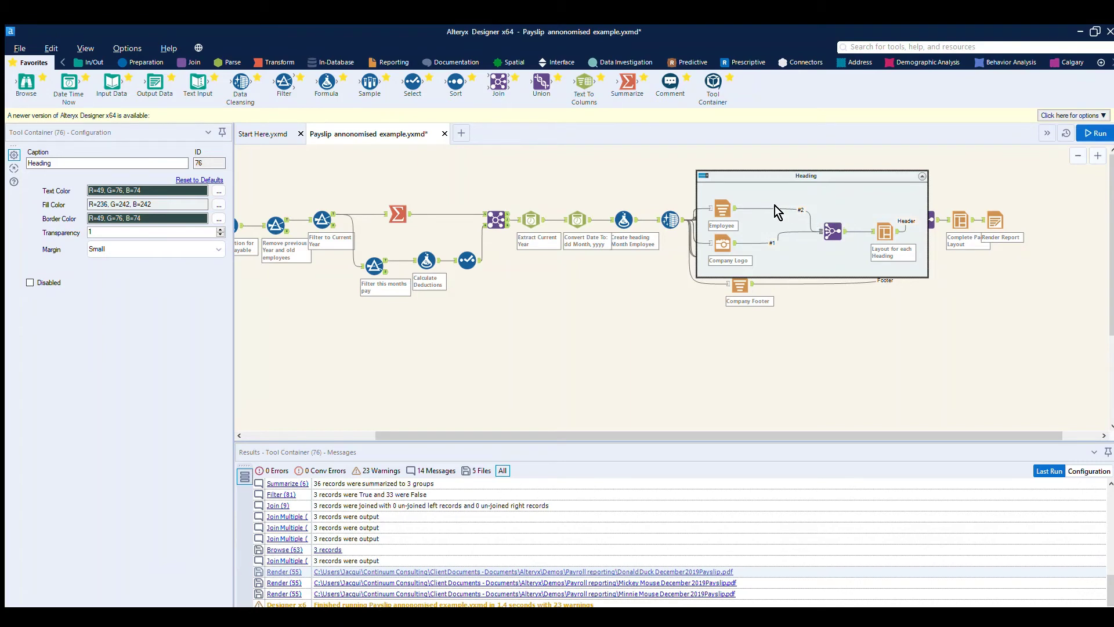
left_click(886, 227)
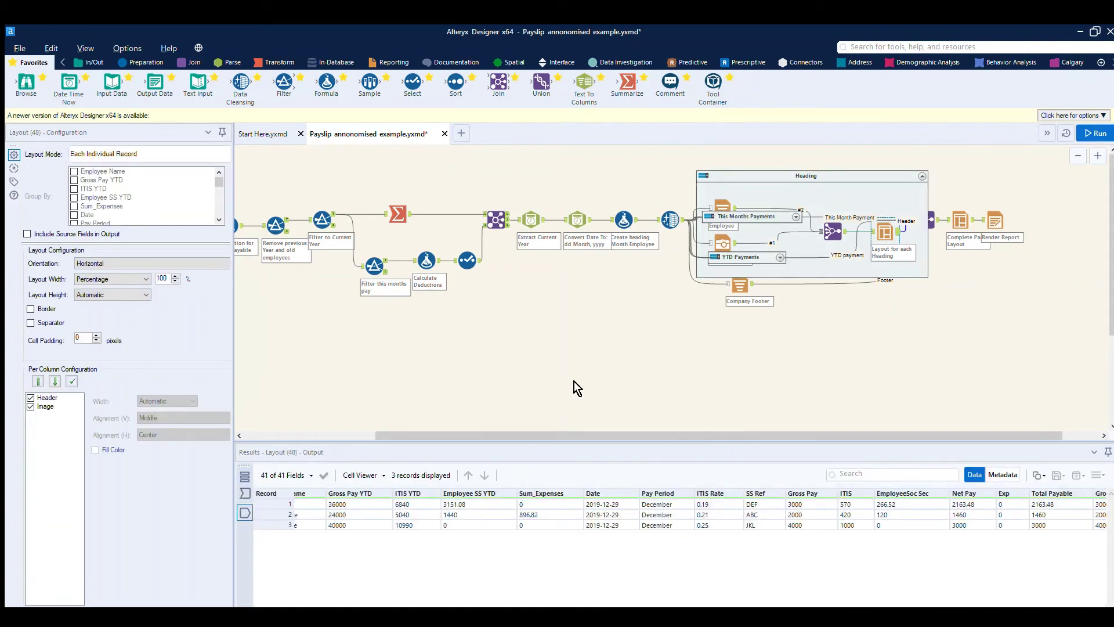
left_click(923, 159)
left_click(922, 176)
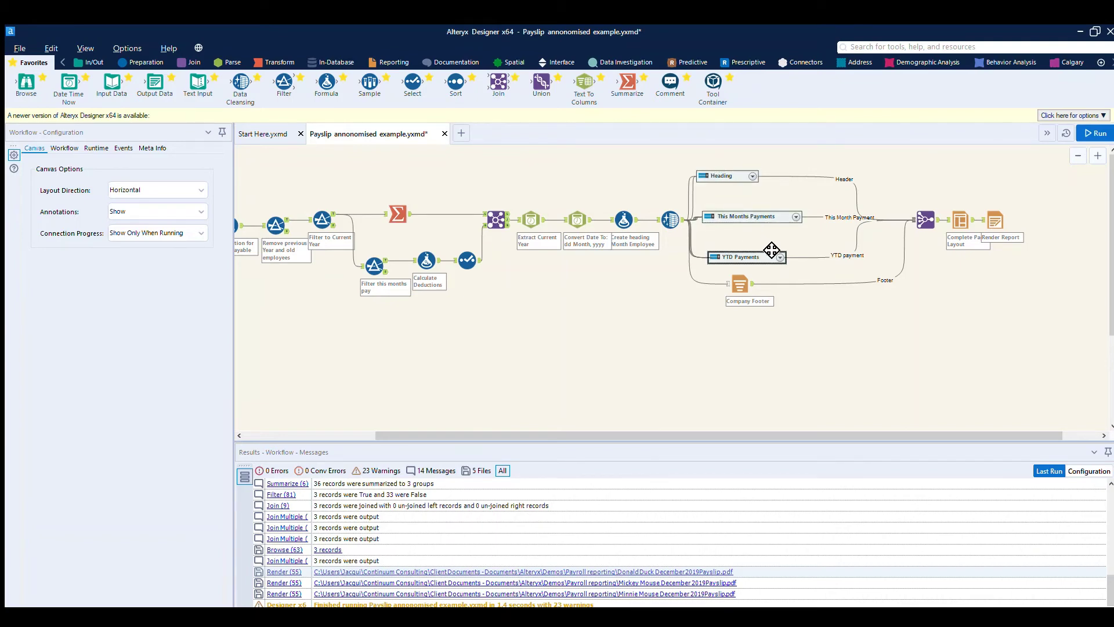
Step: Review Company Footer and Join Multiple in a widened settings pane, then show Complete Page Layout
left_click(743, 279)
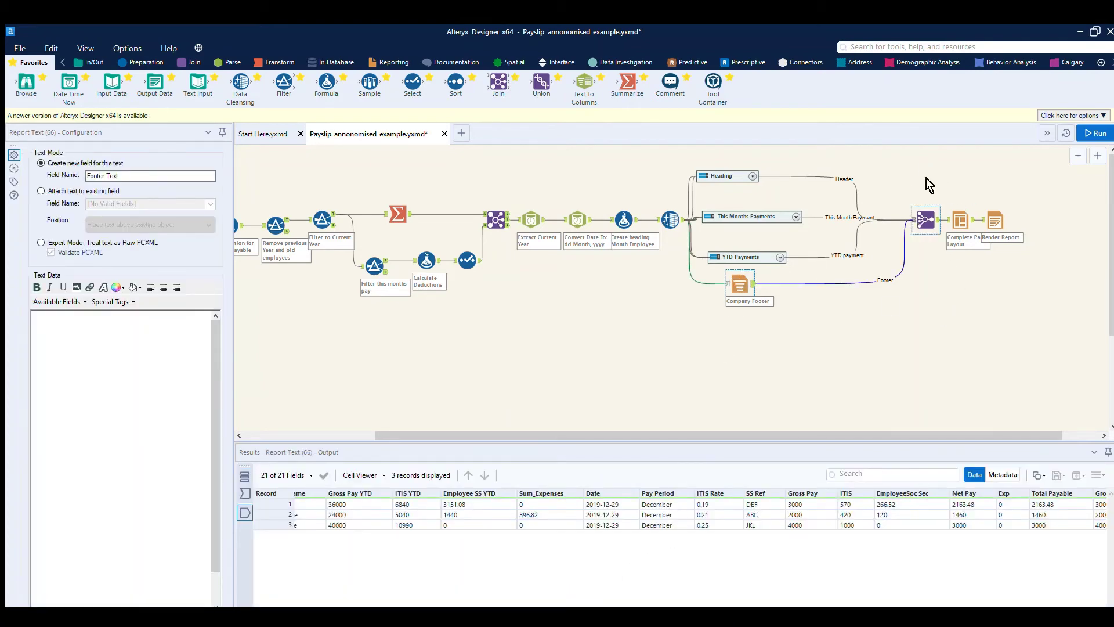
left_click(930, 213)
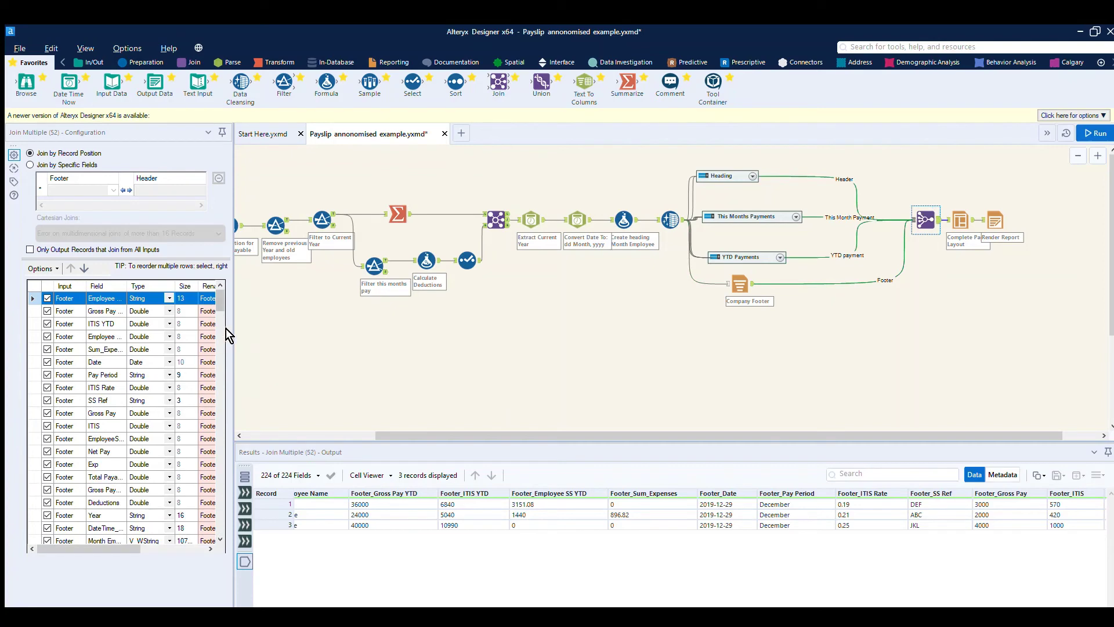
left_click_drag(232, 322, 290, 324)
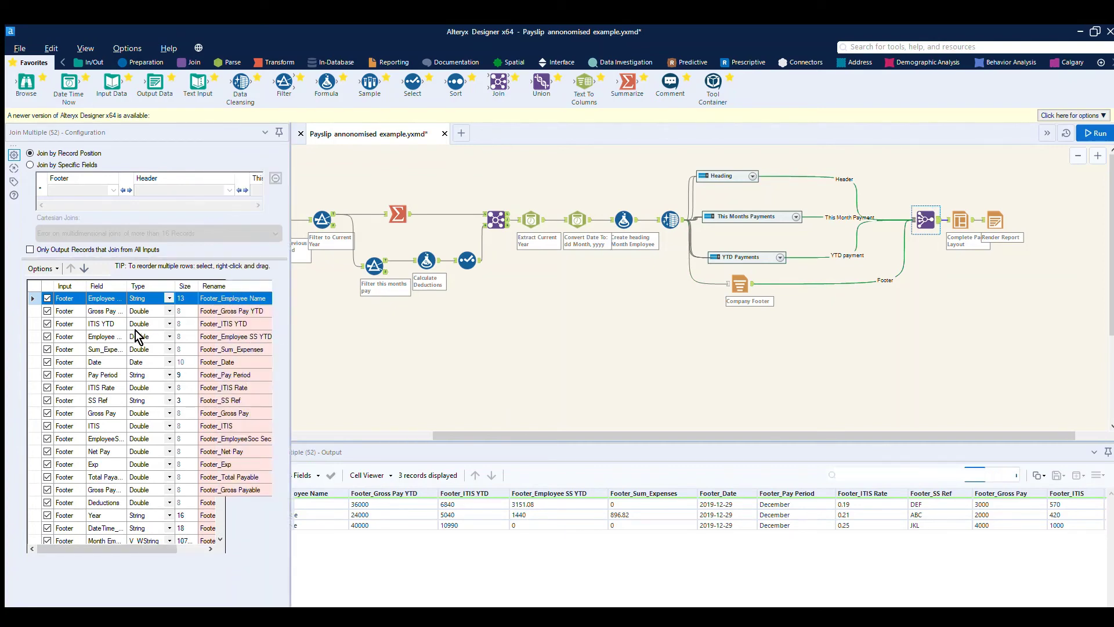
scroll(124, 349, "down", 5)
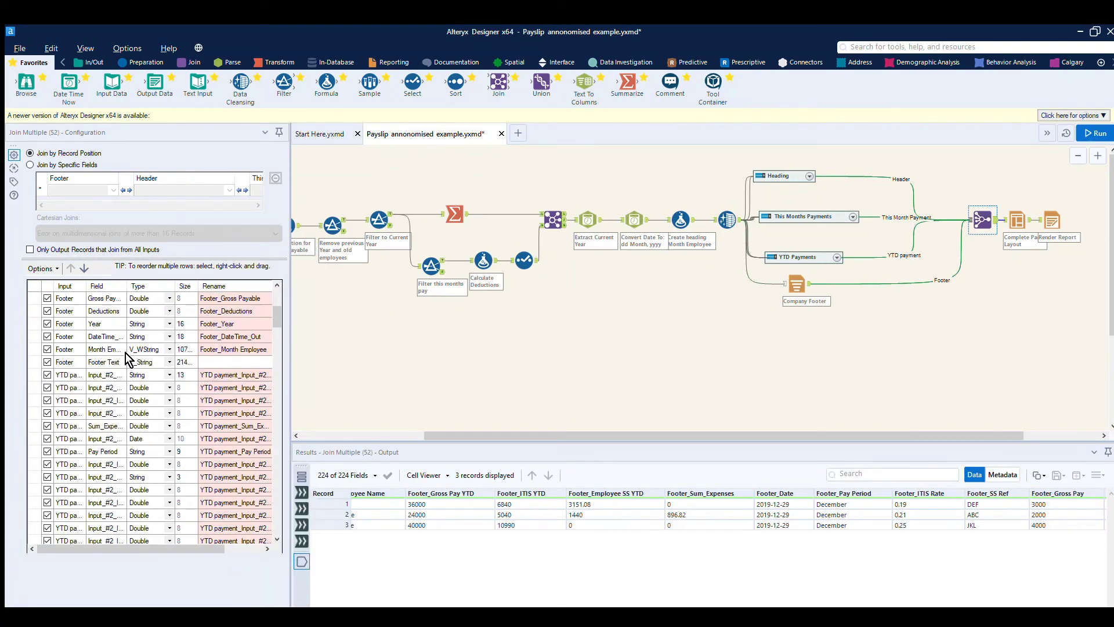
scroll(64, 419, "down", 7)
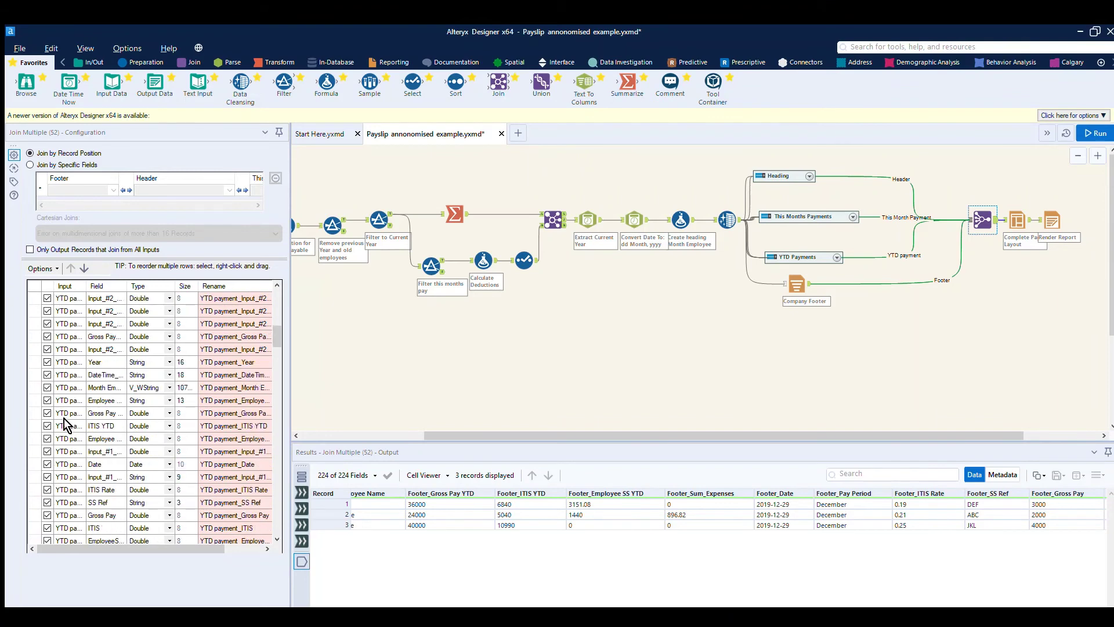
scroll(64, 418, "down", 8)
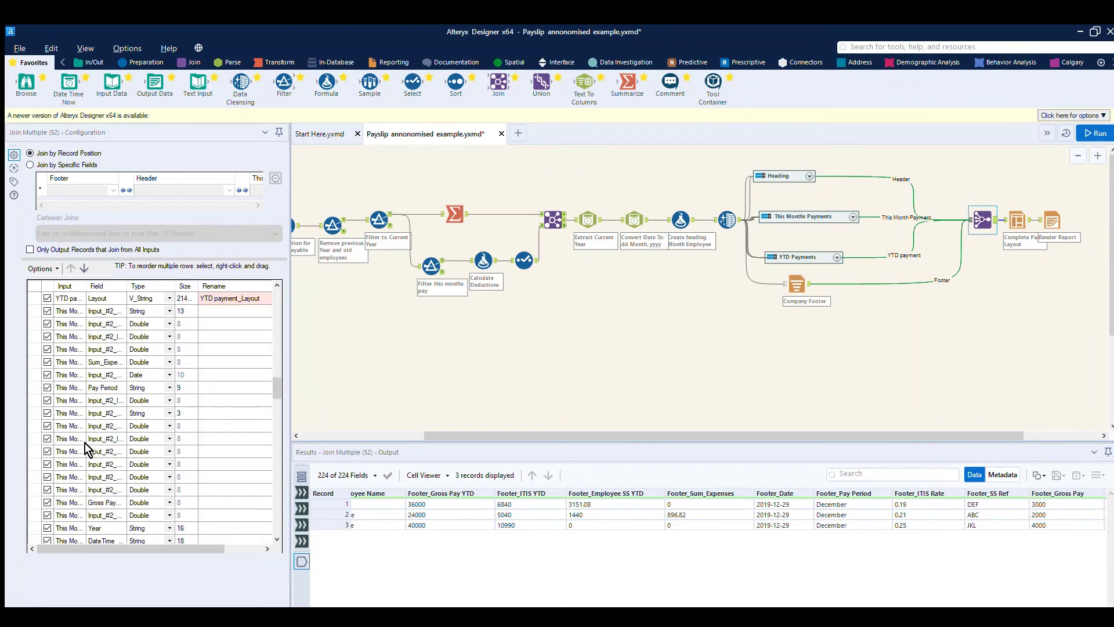
scroll(85, 443, "down", 8)
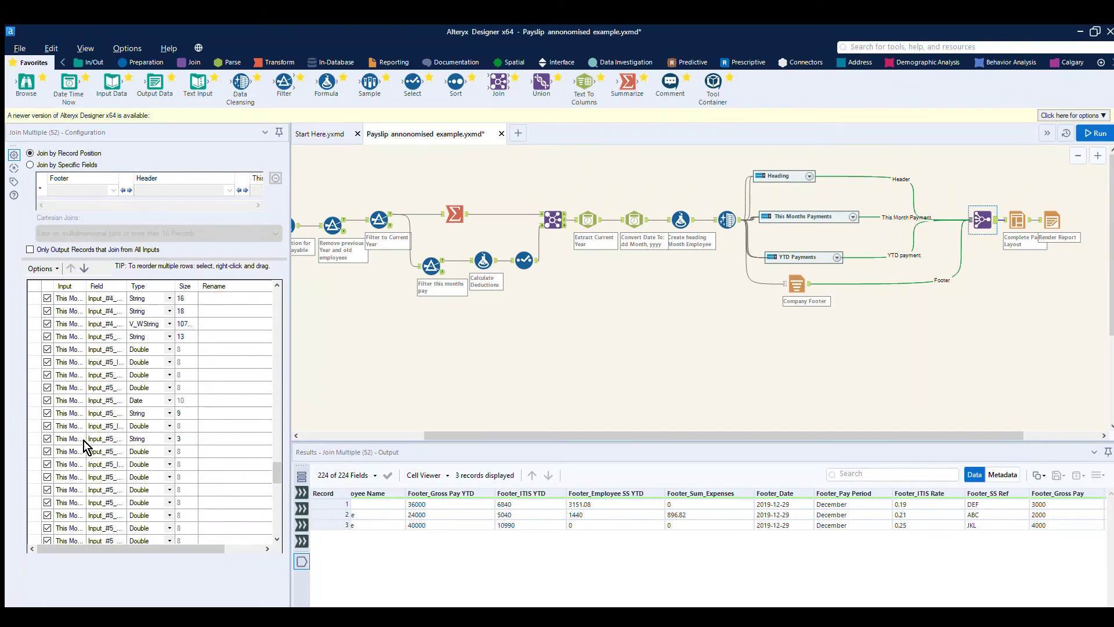
scroll(84, 440, "down", 5)
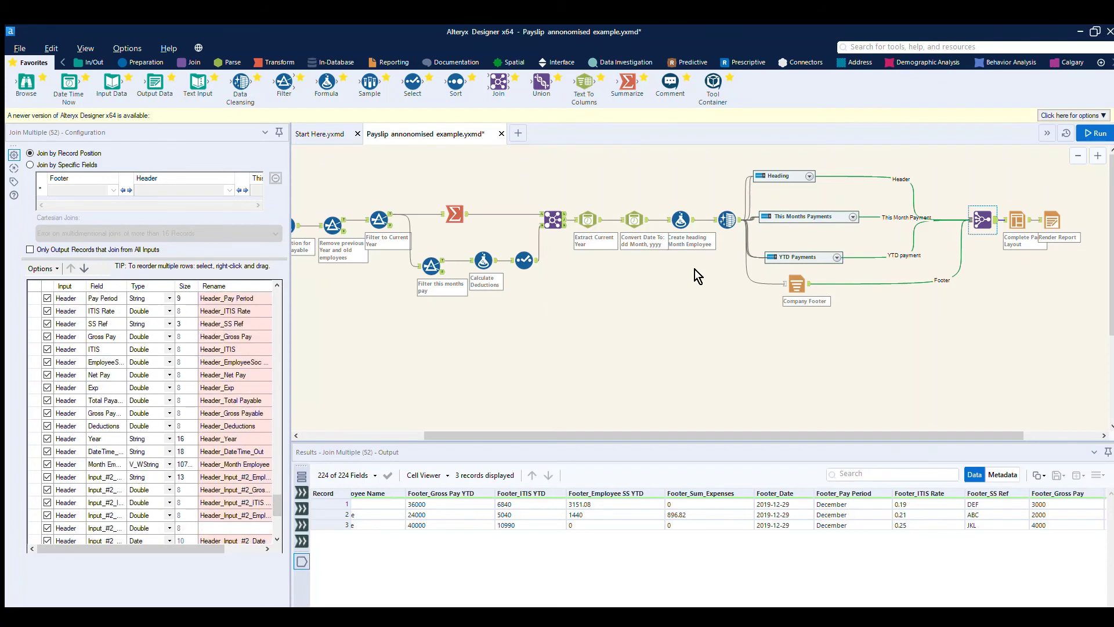
left_click(1021, 204)
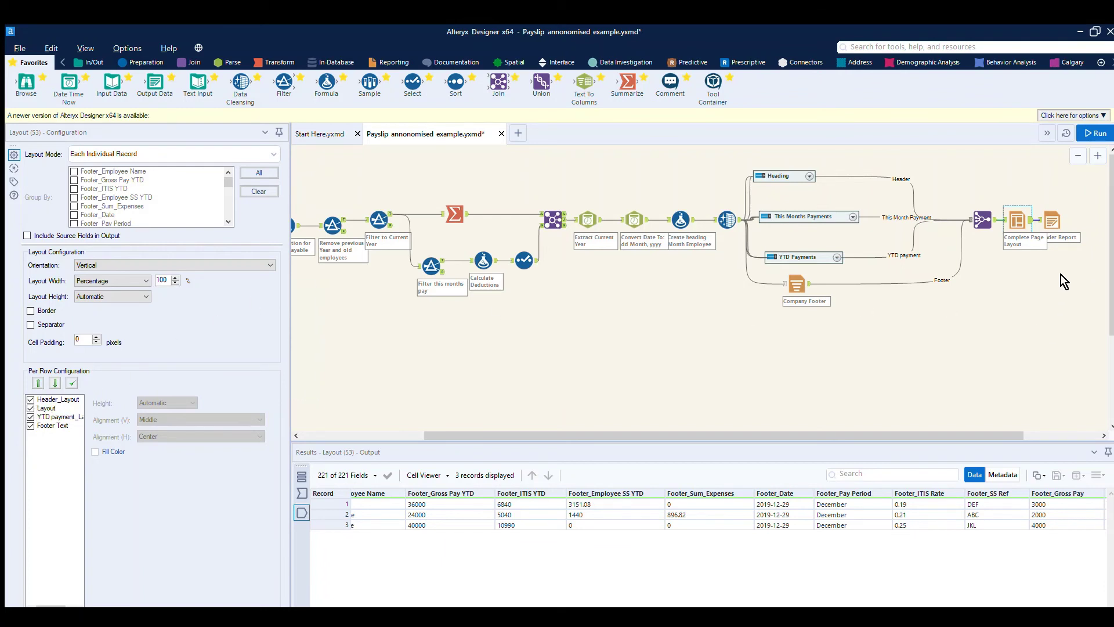
left_click(1053, 207)
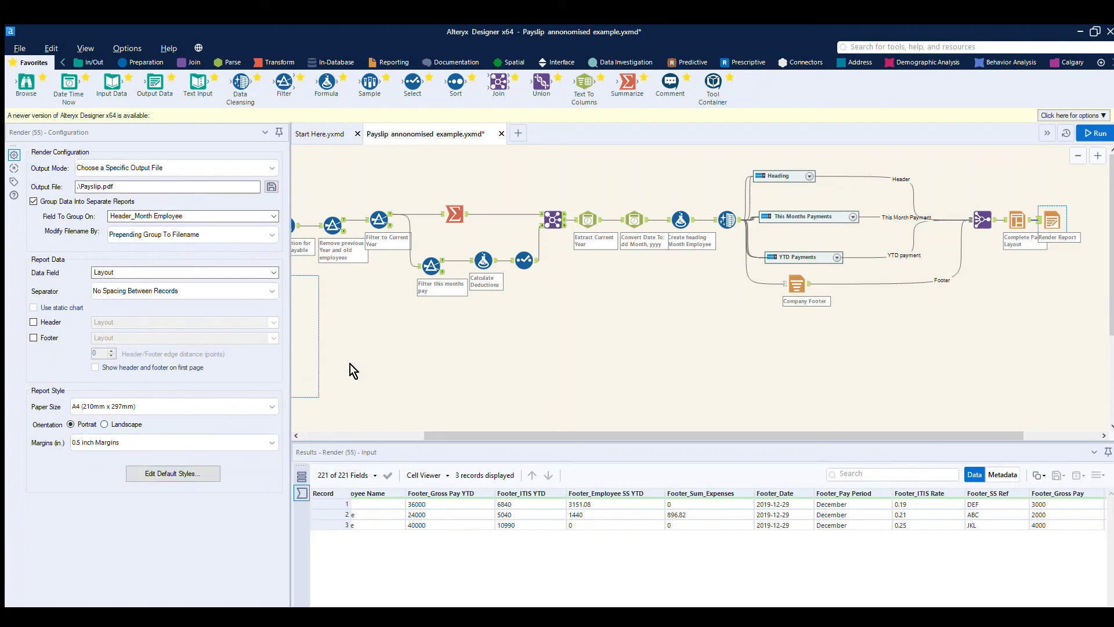
left_click(549, 322)
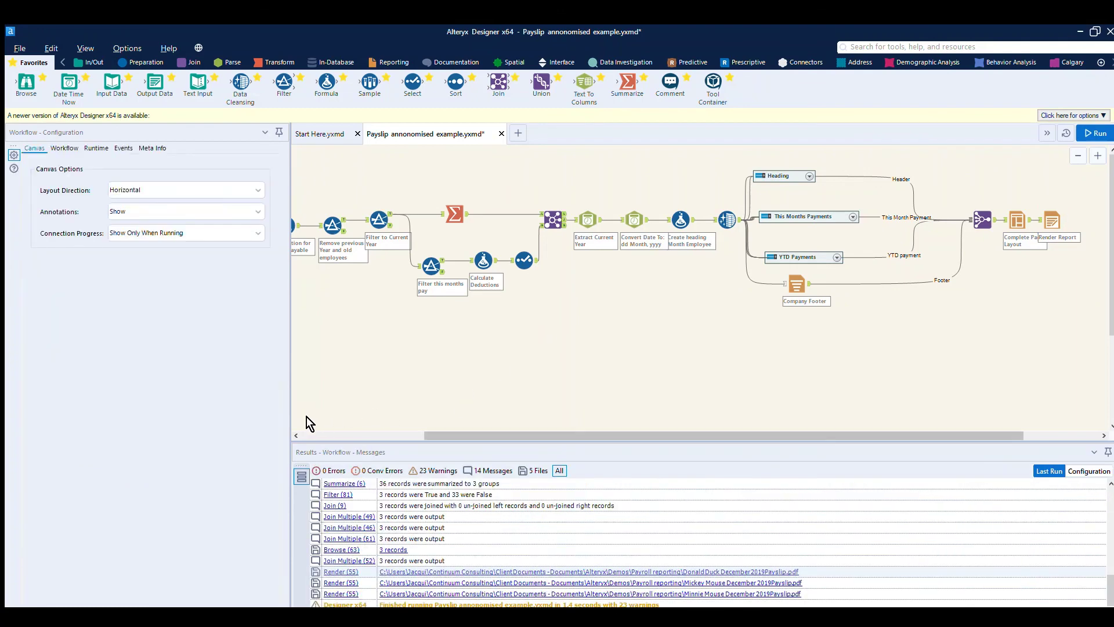
Step: Return to the Payroll Spreadsheet input showing Financials$ from Annonimised example.xlsx, 118 records
scroll(307, 416, "left", 3)
left_click(321, 221)
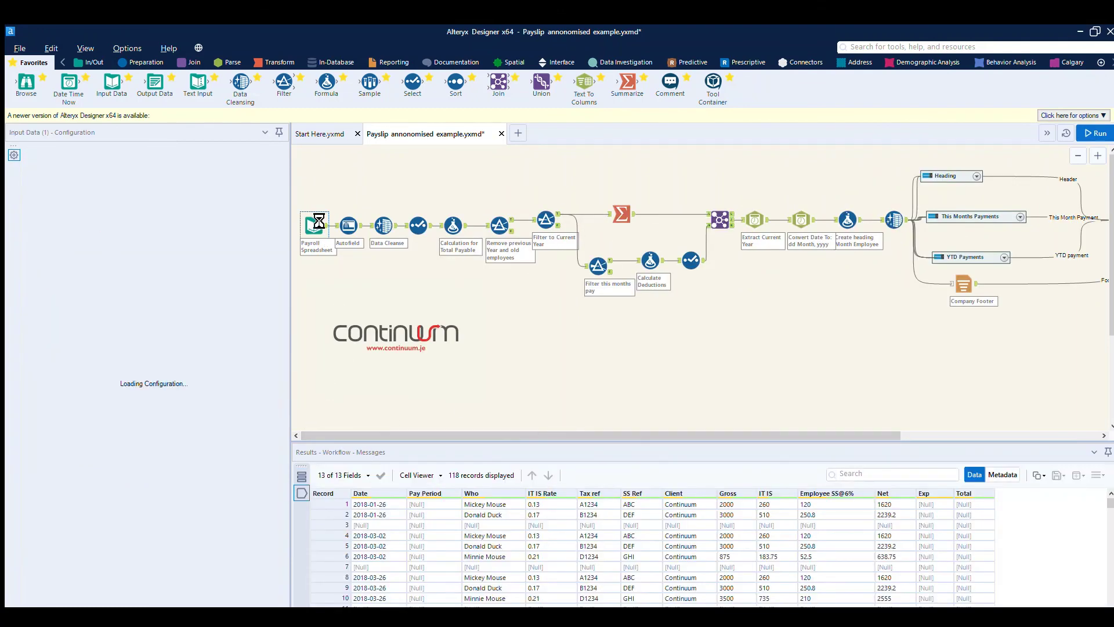